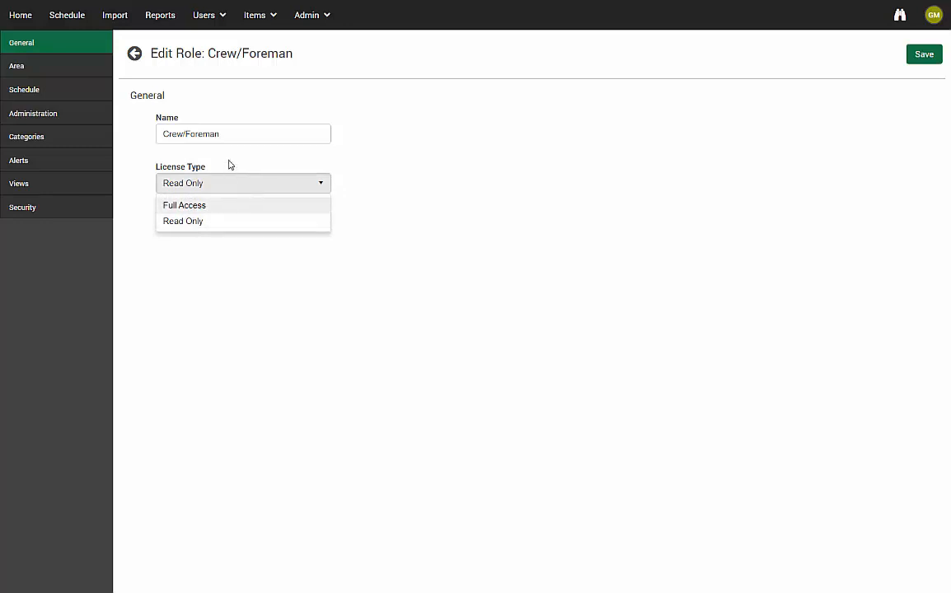
Step: Set the license type of the Crew/Foreman role to Full Access
{"action": "left_click", "coordinate": [468, 208]}
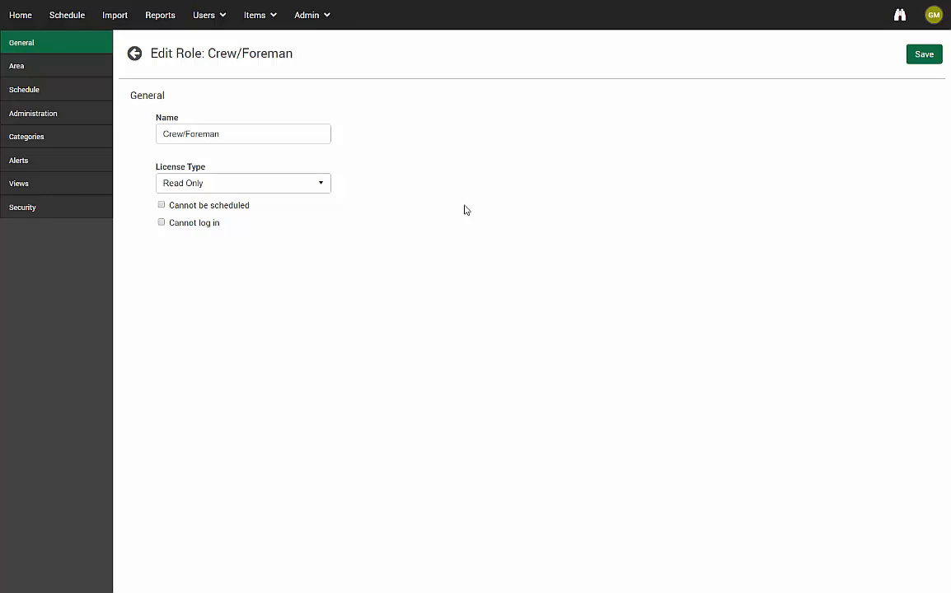
{"action": "left_click", "coordinate": [321, 190]}
{"action": "left_click", "coordinate": [303, 207]}
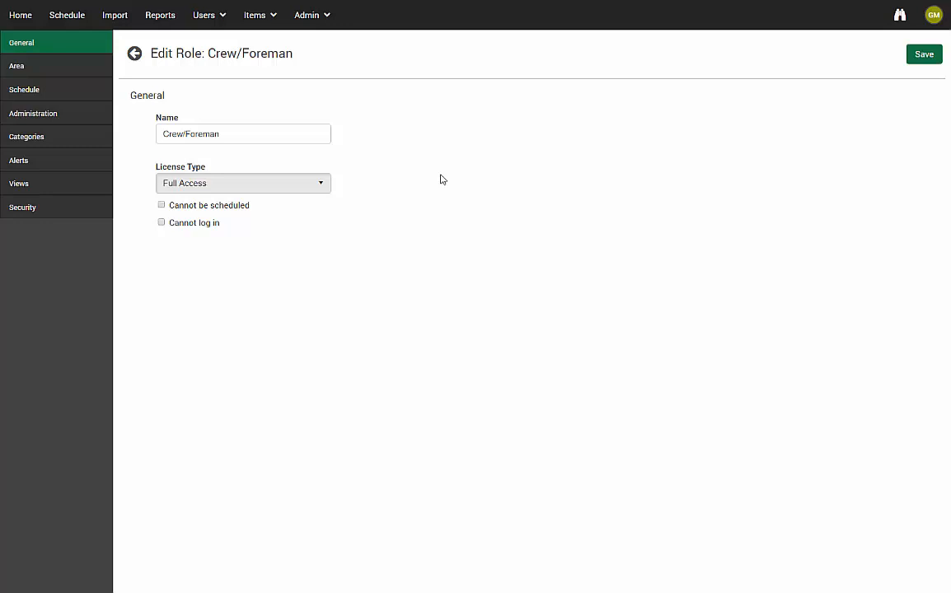
{"action": "left_click", "coordinate": [338, 192]}
{"action": "left_click", "coordinate": [254, 267]}
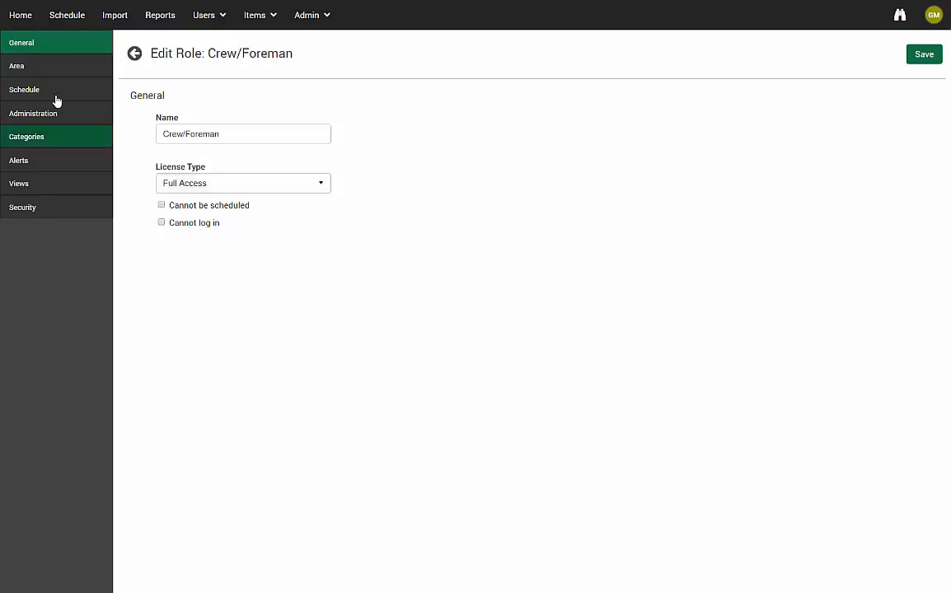
Step: Review the role's area access and limit its schedule access to Specific Accessible Plants
{"action": "left_click", "coordinate": [33, 75]}
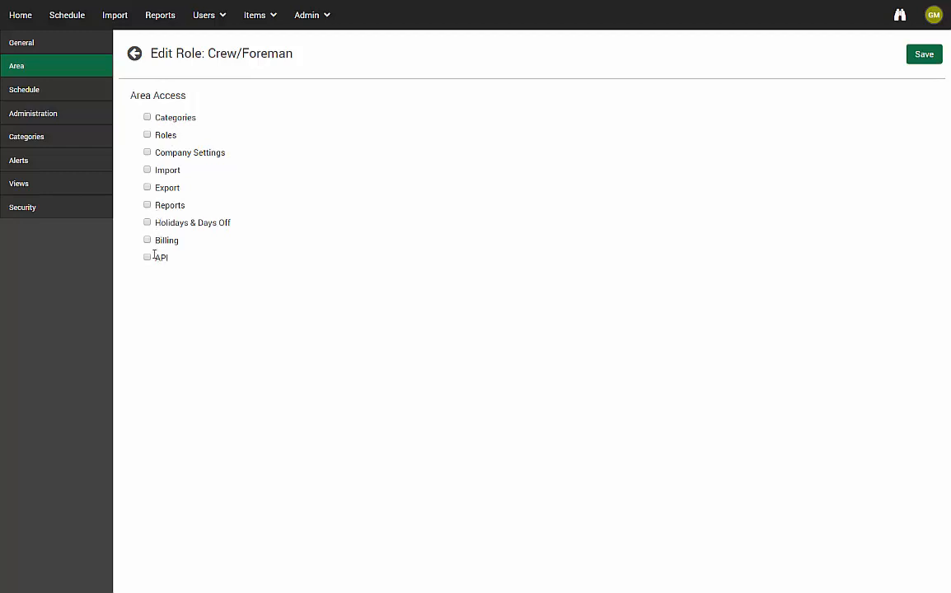
{"action": "left_click", "coordinate": [33, 89]}
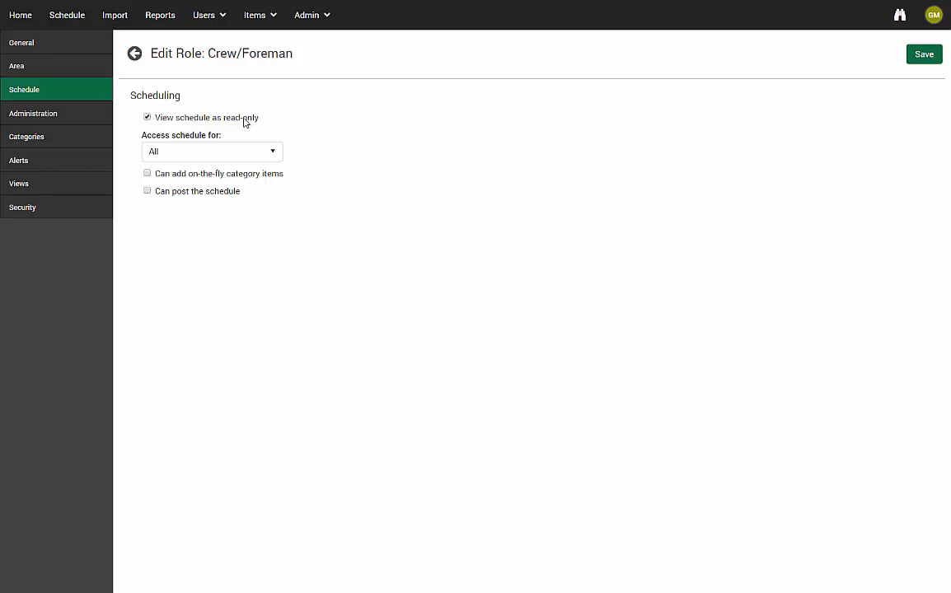
{"action": "left_click", "coordinate": [267, 156]}
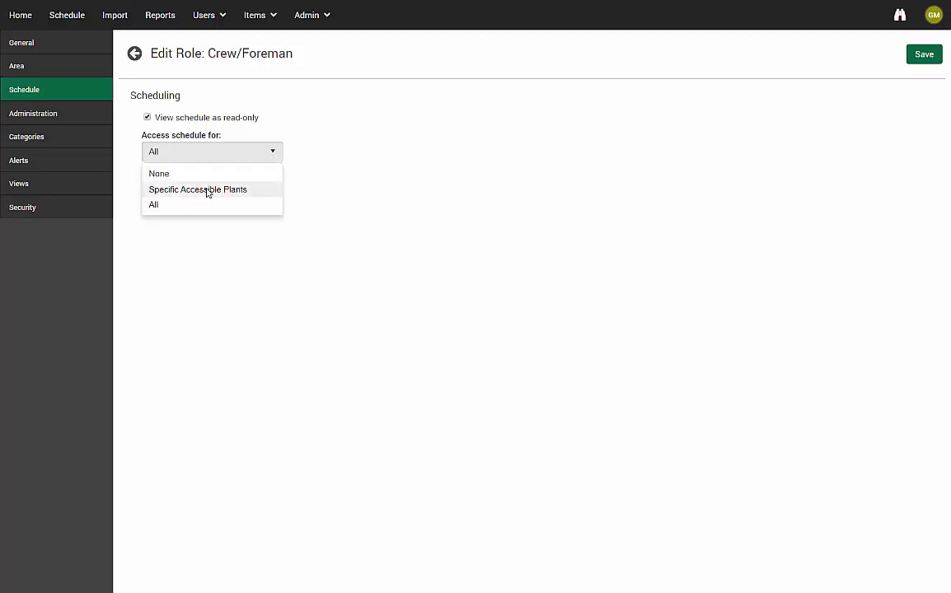
{"action": "left_click", "coordinate": [176, 191]}
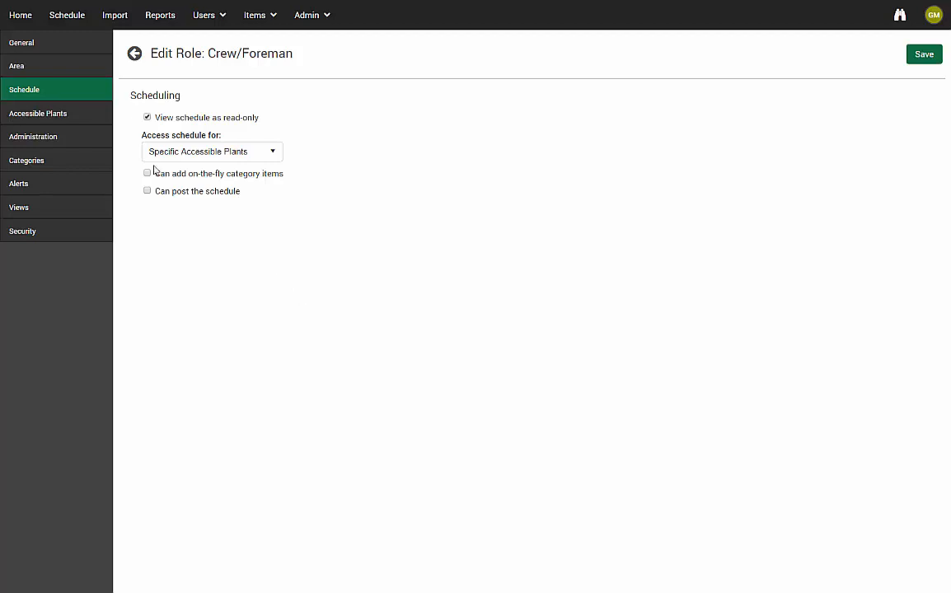
Step: Add Orlando, Winter Spring and Maitland to the role's accessible plants
{"action": "left_click", "coordinate": [60, 120]}
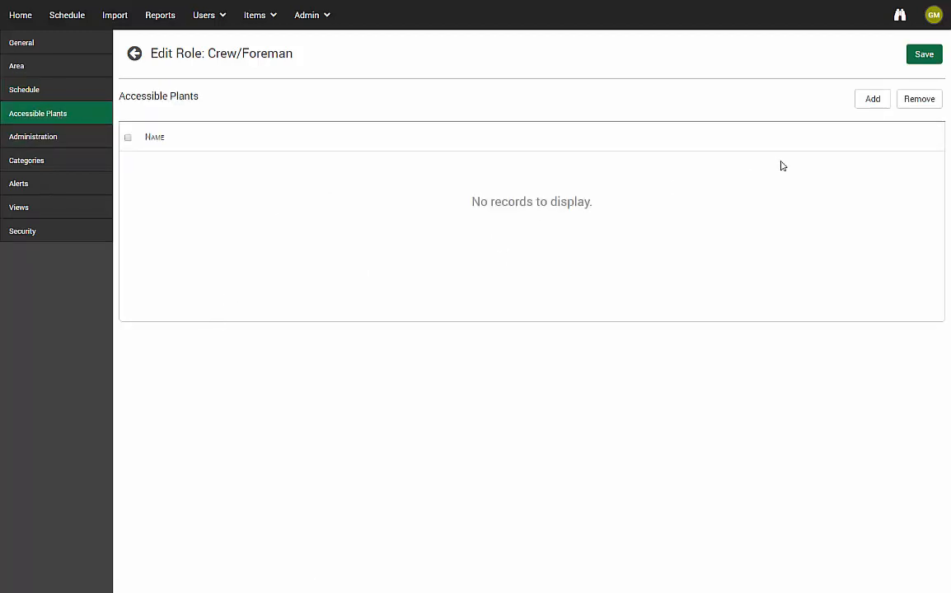
{"action": "left_click", "coordinate": [875, 100]}
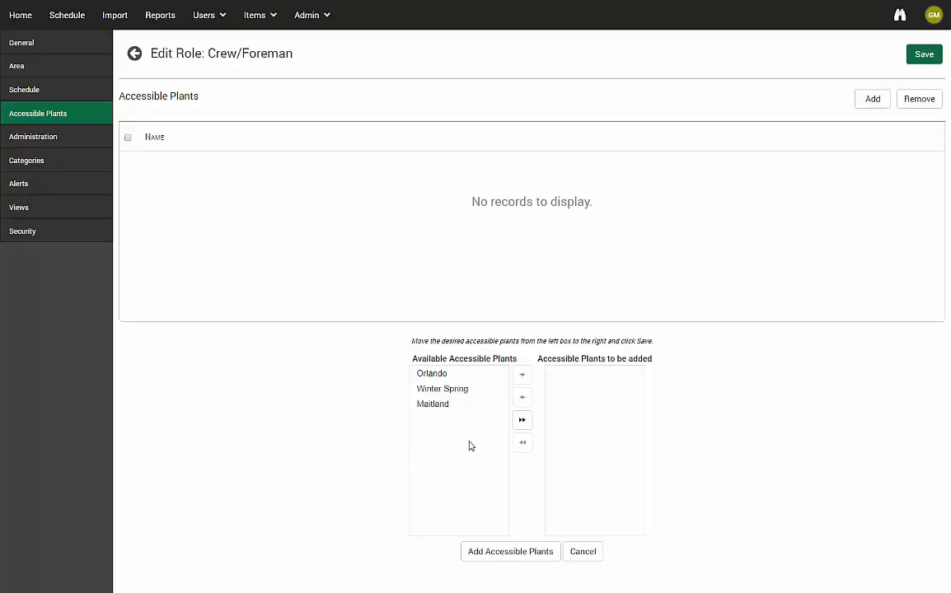
{"action": "left_click", "coordinate": [427, 378]}
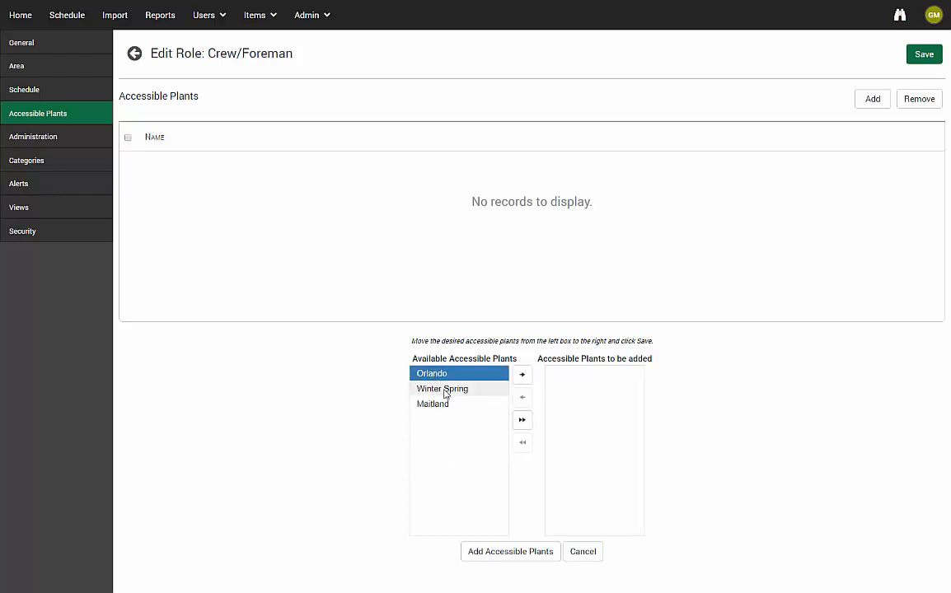
{"action": "left_click", "coordinate": [523, 375]}
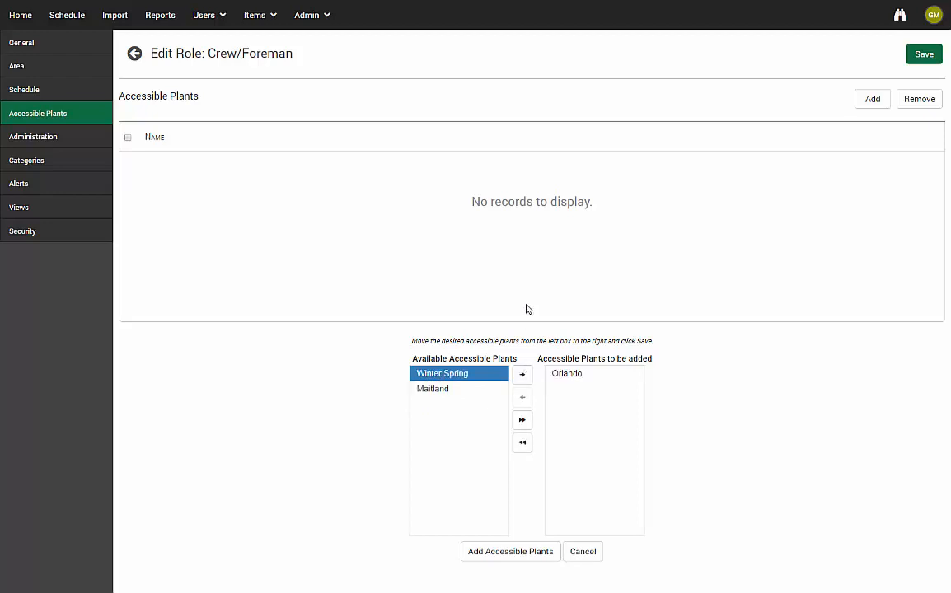
{"action": "left_click", "coordinate": [523, 421]}
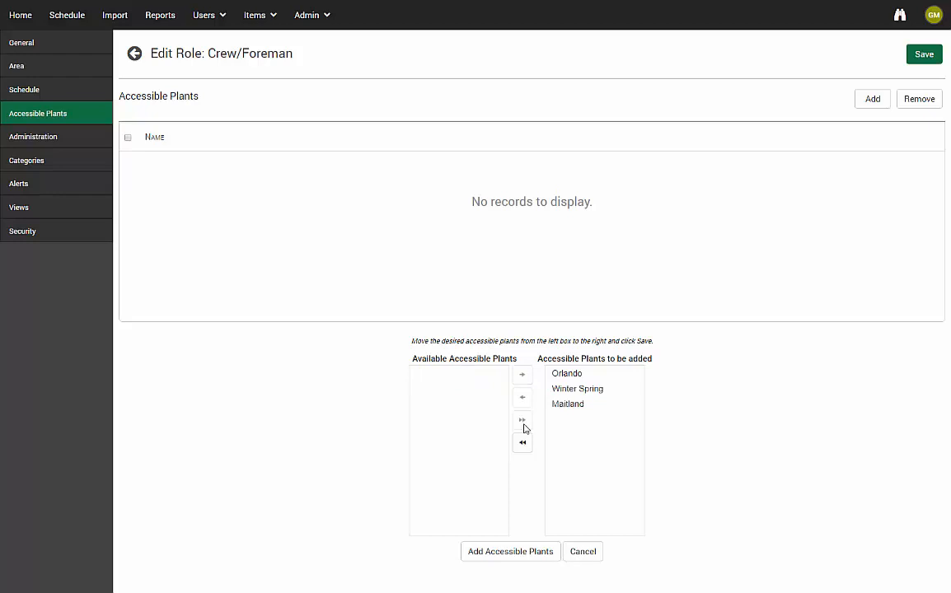
{"action": "left_click", "coordinate": [524, 445]}
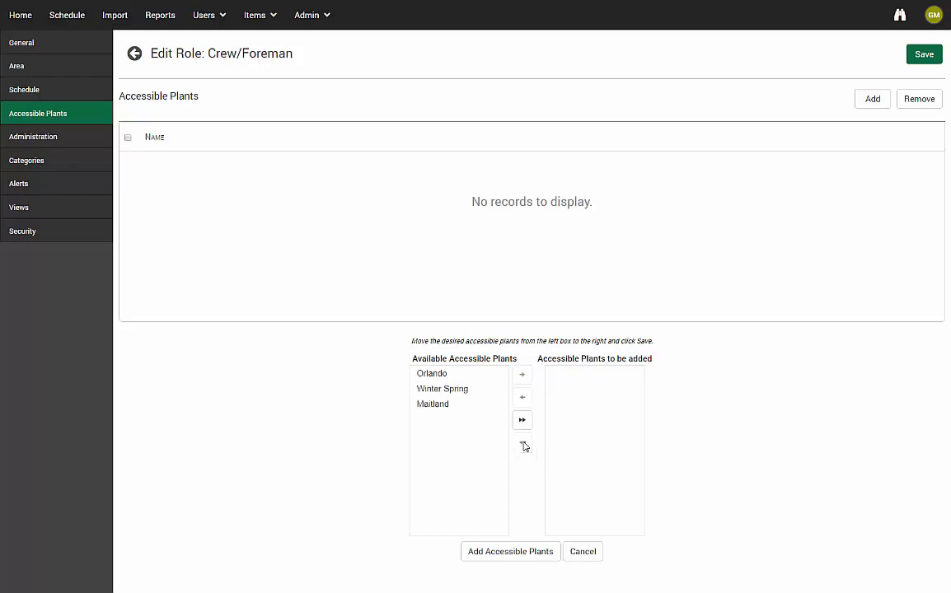
{"action": "left_click", "coordinate": [523, 420]}
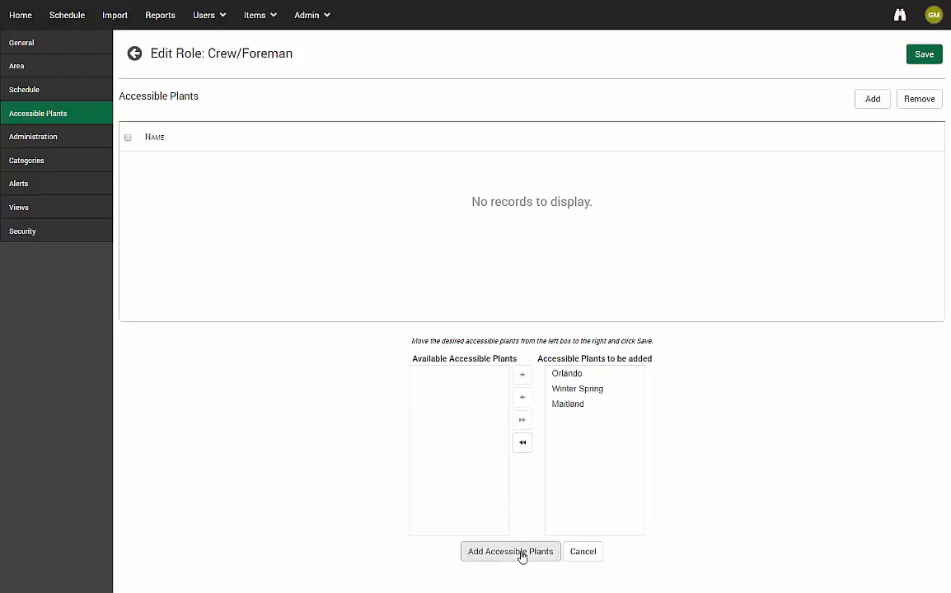
{"action": "left_click", "coordinate": [496, 552]}
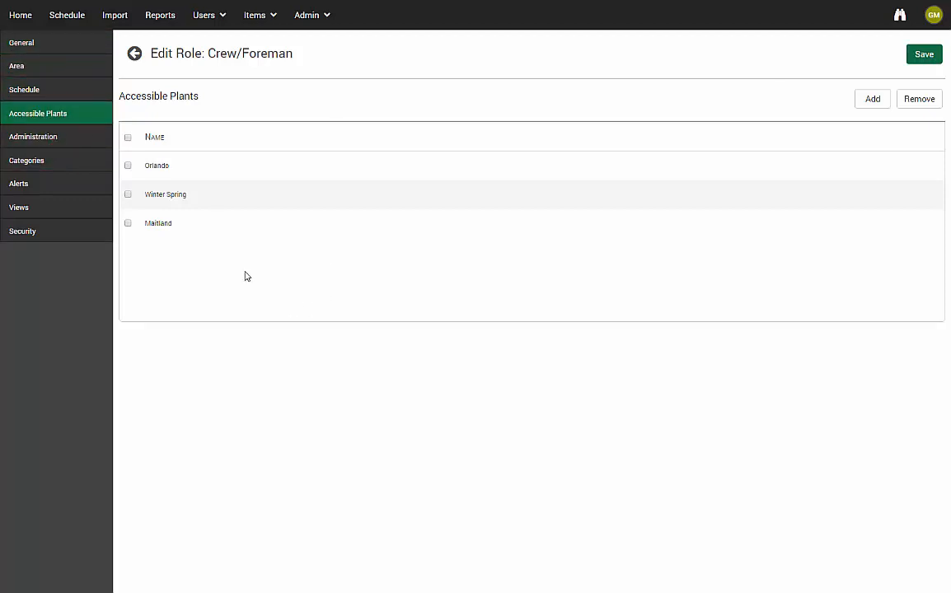
Step: Allow the role to assign all roles in its administration settings, leaving user account management at None
{"action": "left_click", "coordinate": [60, 145]}
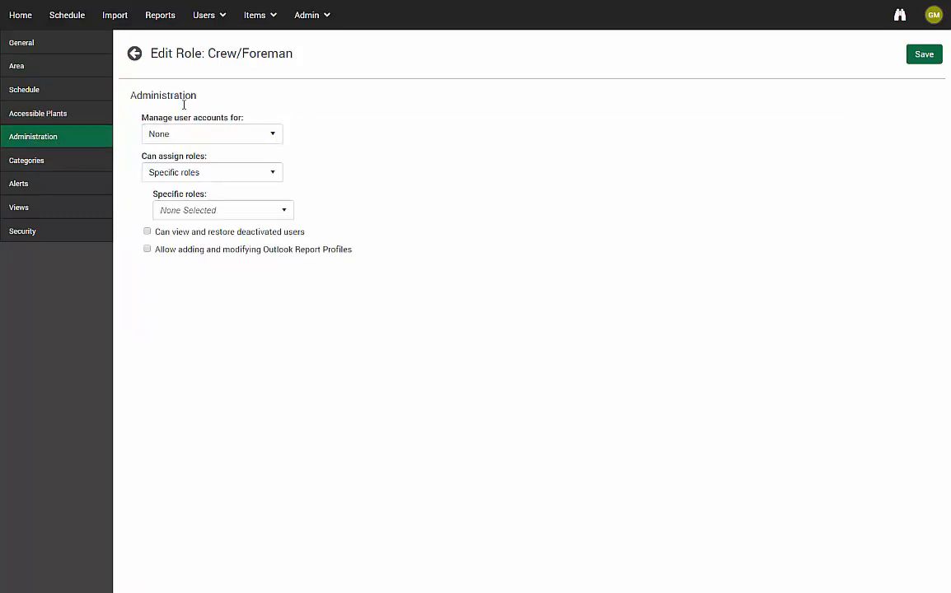
{"action": "left_click", "coordinate": [206, 135]}
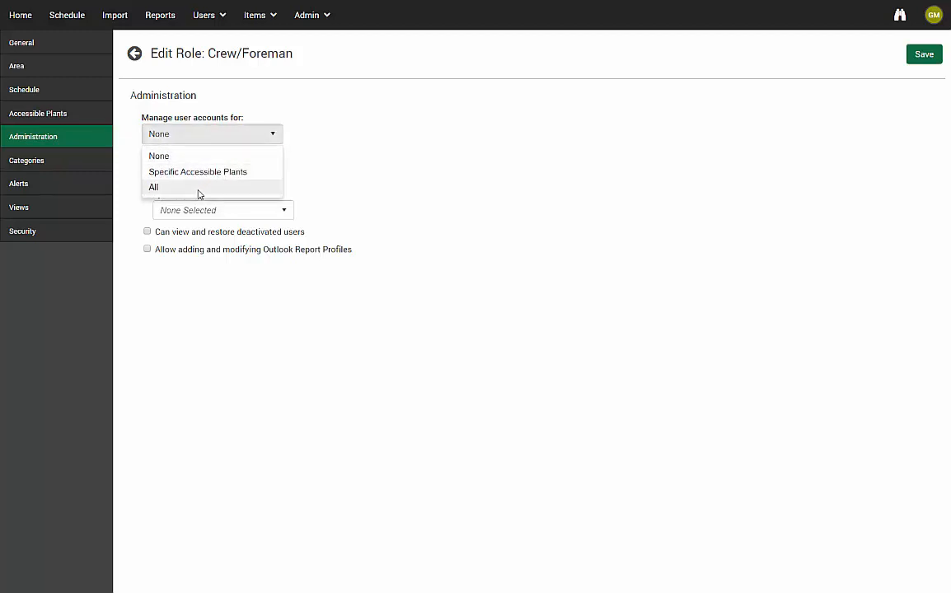
{"action": "left_click", "coordinate": [331, 160]}
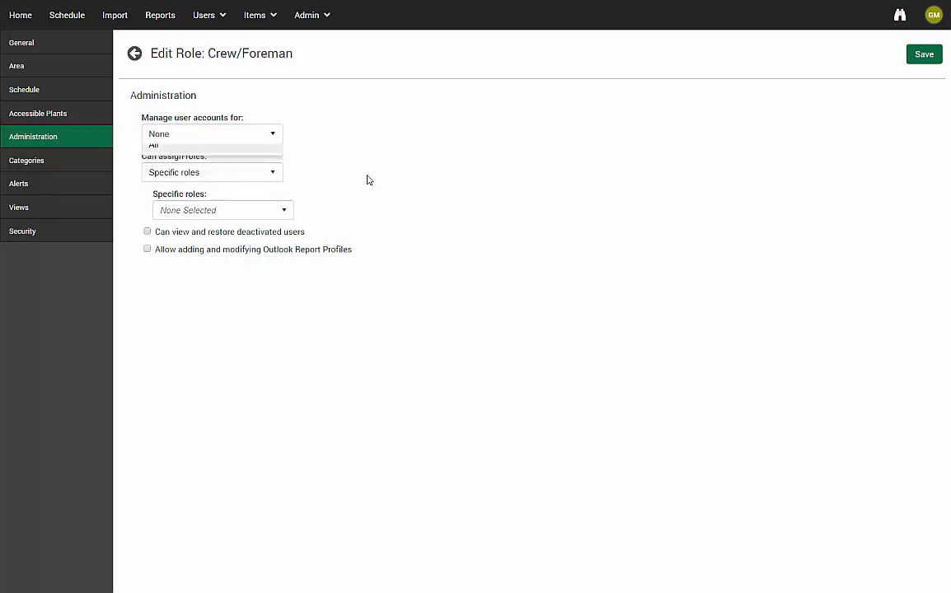
{"action": "left_click", "coordinate": [238, 172]}
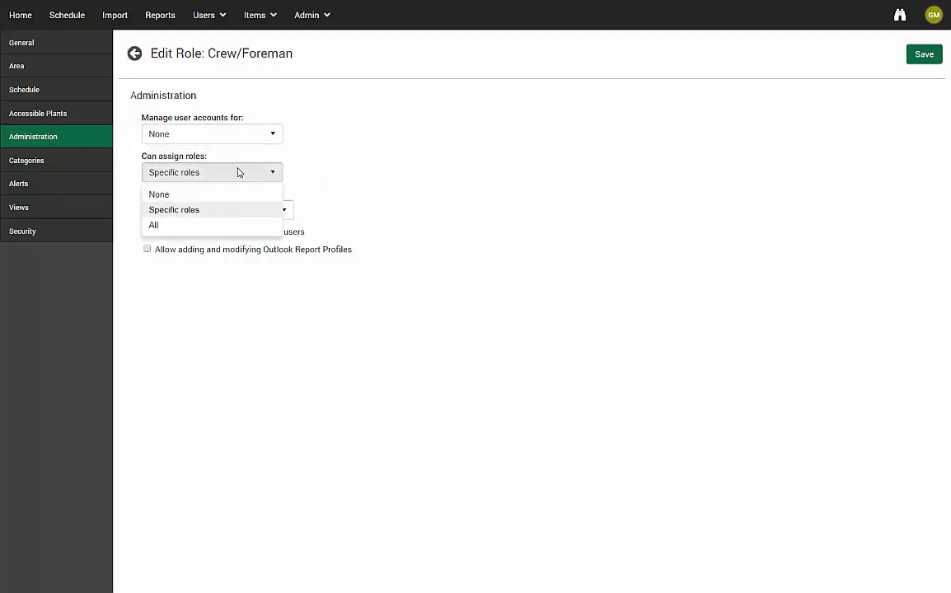
{"action": "left_click", "coordinate": [173, 227]}
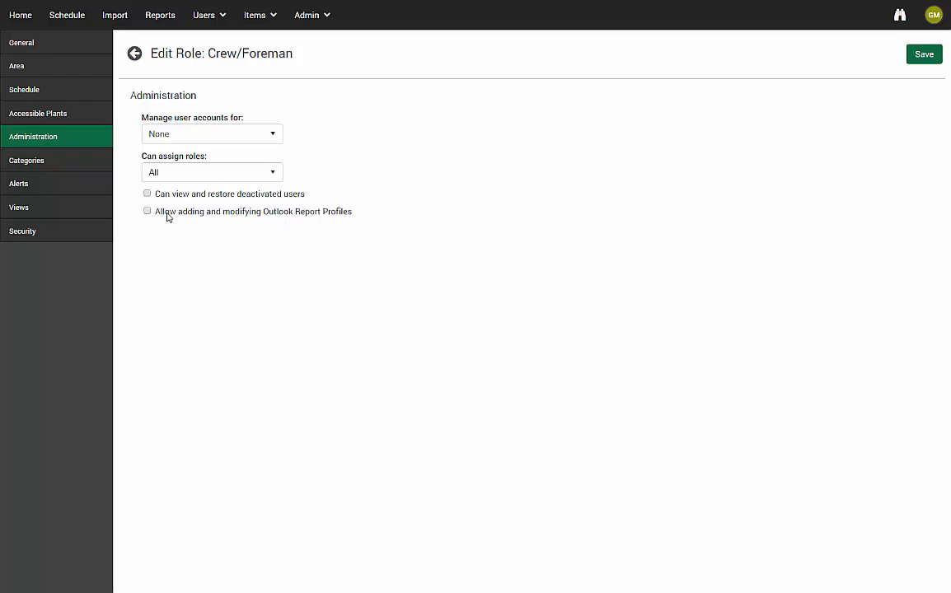
Step: Add the Job Code and Plant categories to the role
{"action": "left_click", "coordinate": [62, 164]}
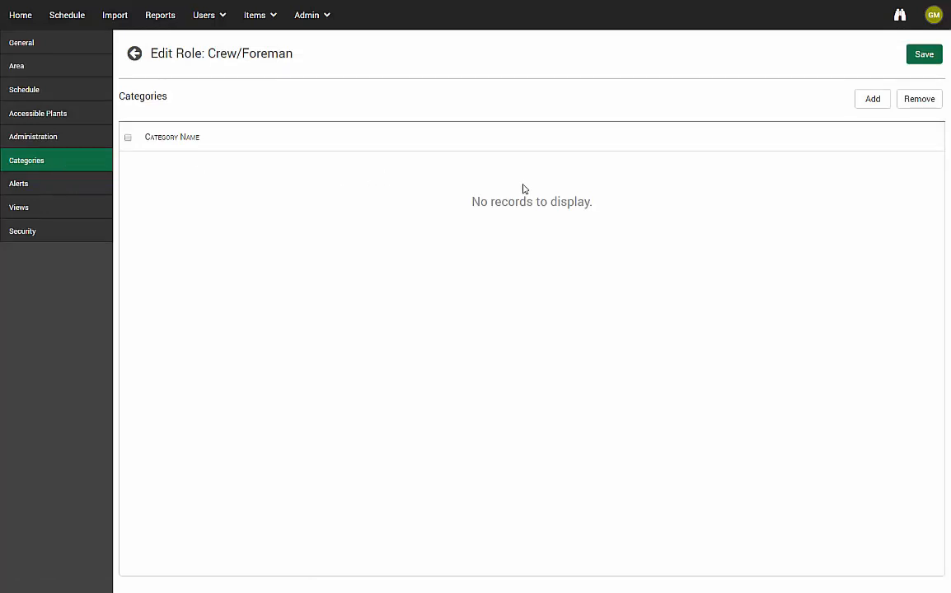
{"action": "left_click", "coordinate": [871, 99]}
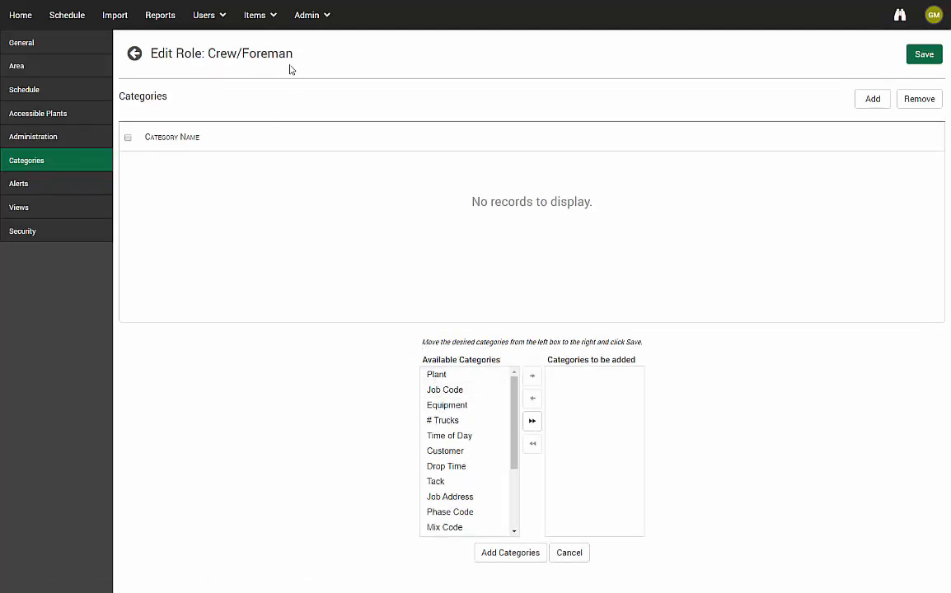
{"action": "left_click", "coordinate": [262, 18]}
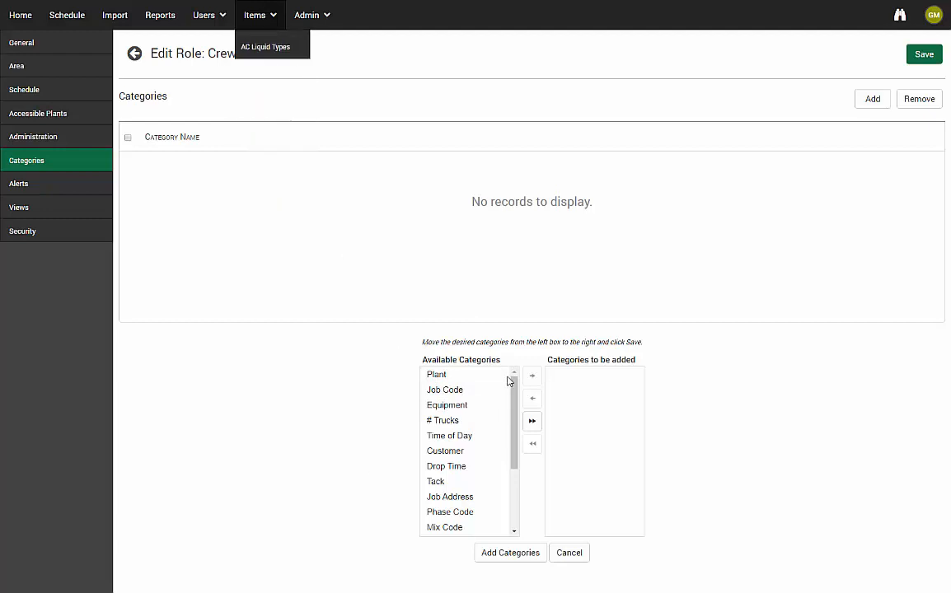
{"action": "left_click", "coordinate": [466, 391]}
{"action": "left_click", "coordinate": [534, 381]}
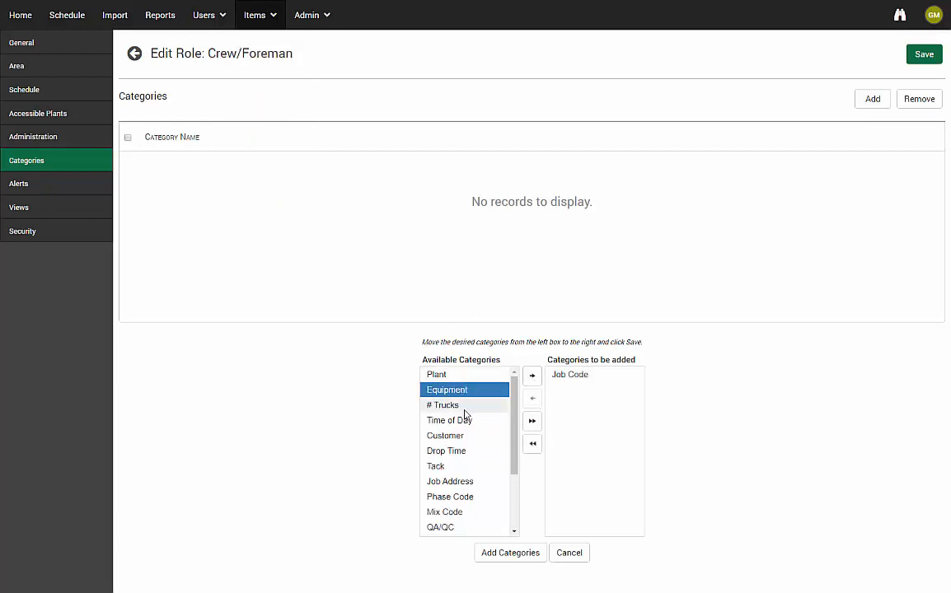
{"action": "left_click", "coordinate": [455, 376]}
{"action": "left_click", "coordinate": [532, 376]}
{"action": "left_click", "coordinate": [511, 553]}
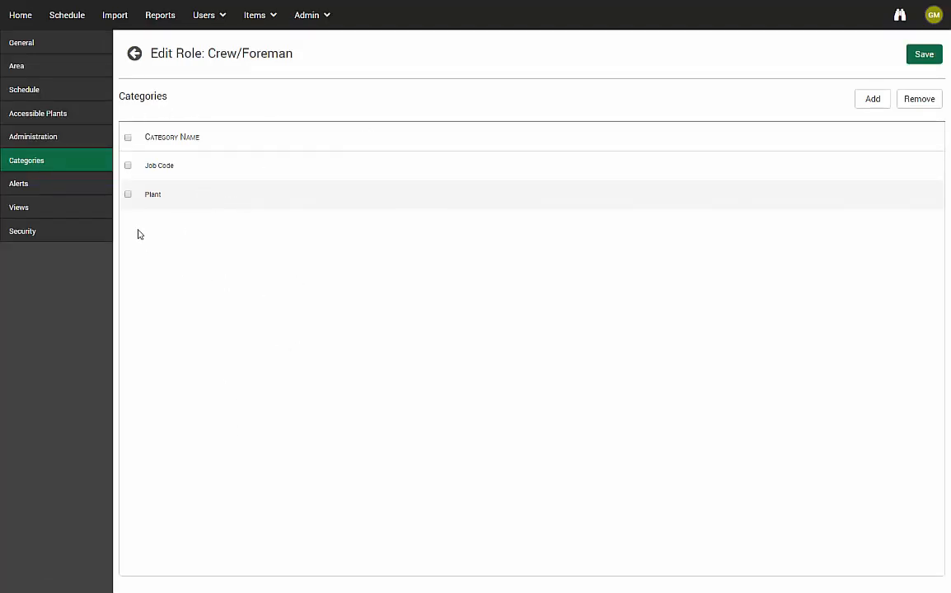
Step: Review the role's alerts, views and session time-out settings, and save the role
{"action": "left_click", "coordinate": [33, 185]}
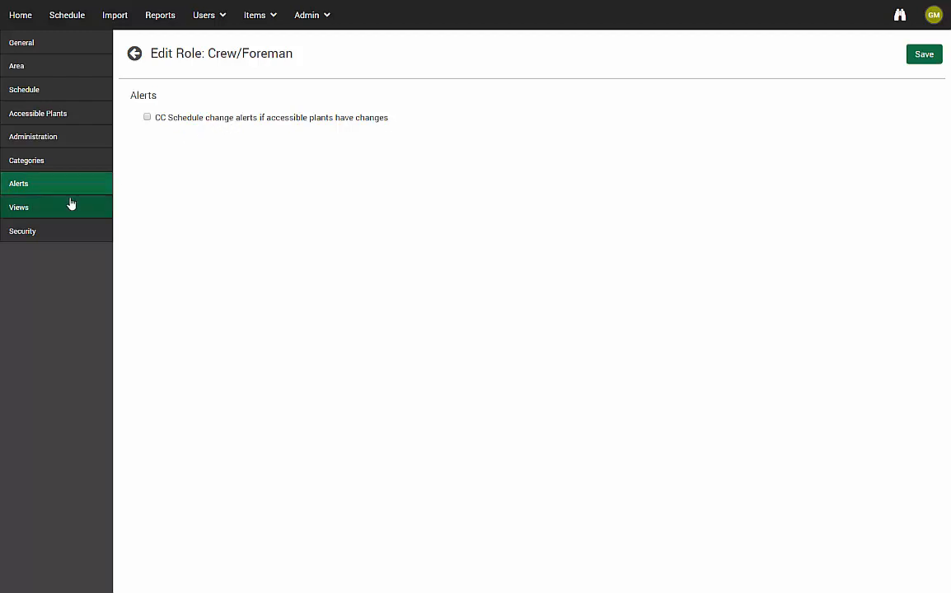
{"action": "left_click", "coordinate": [35, 212]}
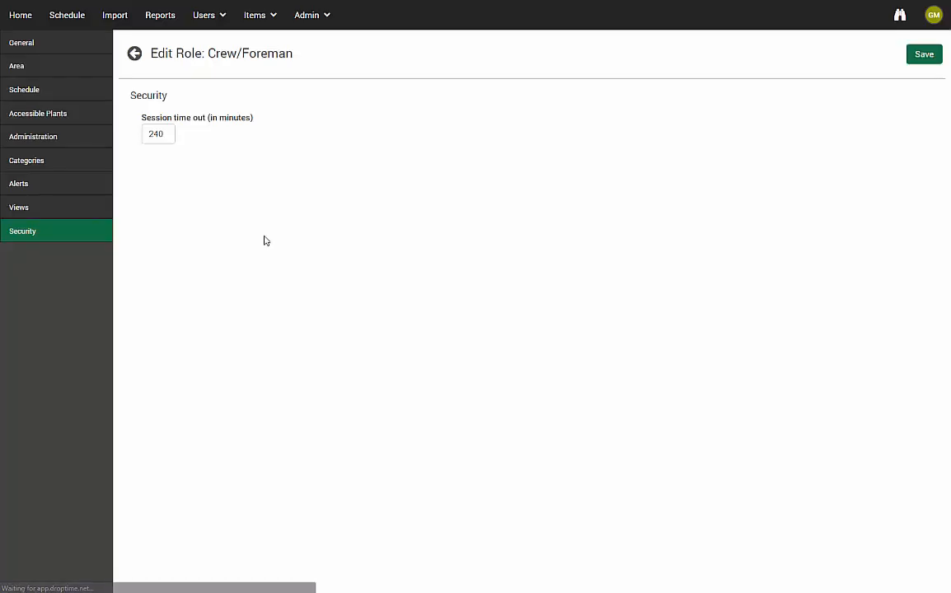
{"action": "double_click", "coordinate": [171, 136]}
{"action": "left_click_drag", "start_coordinate": [170, 136], "coordinate": [142, 132]}
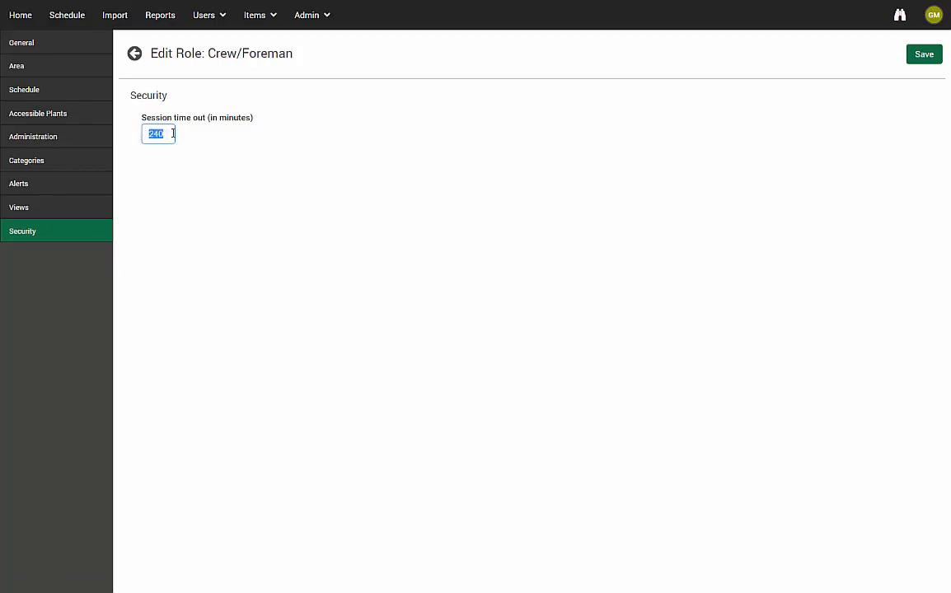
{"action": "left_click", "coordinate": [174, 134]}
{"action": "left_click", "coordinate": [208, 143]}
{"action": "left_click", "coordinate": [915, 55]}
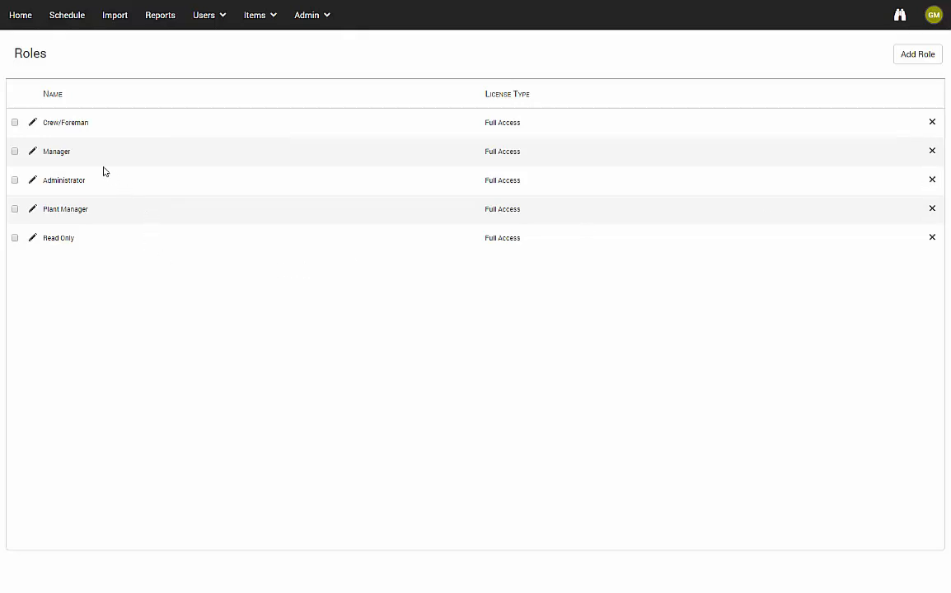
Step: Select the Crew/Foreman role in the list of roles
{"action": "left_click", "coordinate": [15, 122]}
{"action": "left_click", "coordinate": [15, 151]}
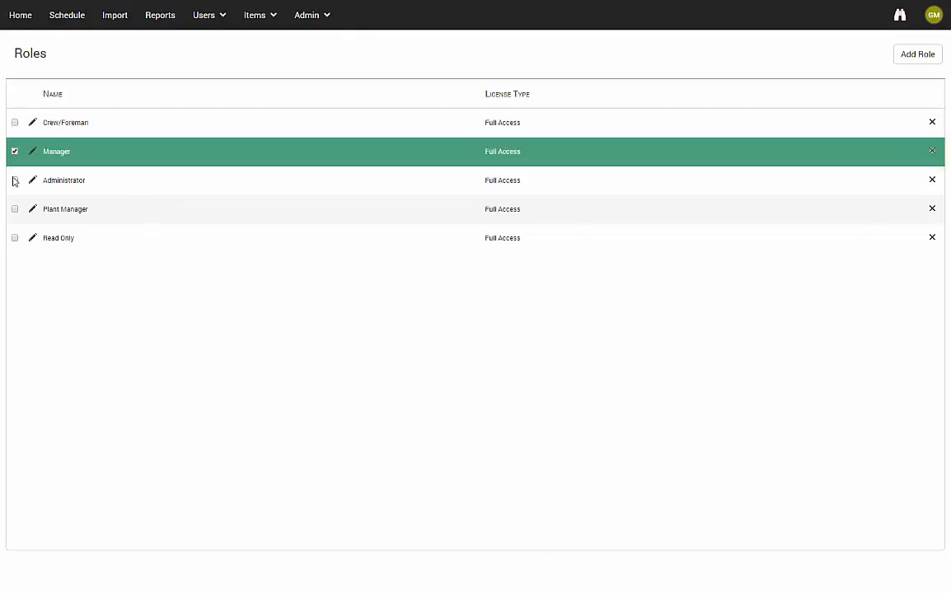
{"action": "left_click", "coordinate": [15, 122]}
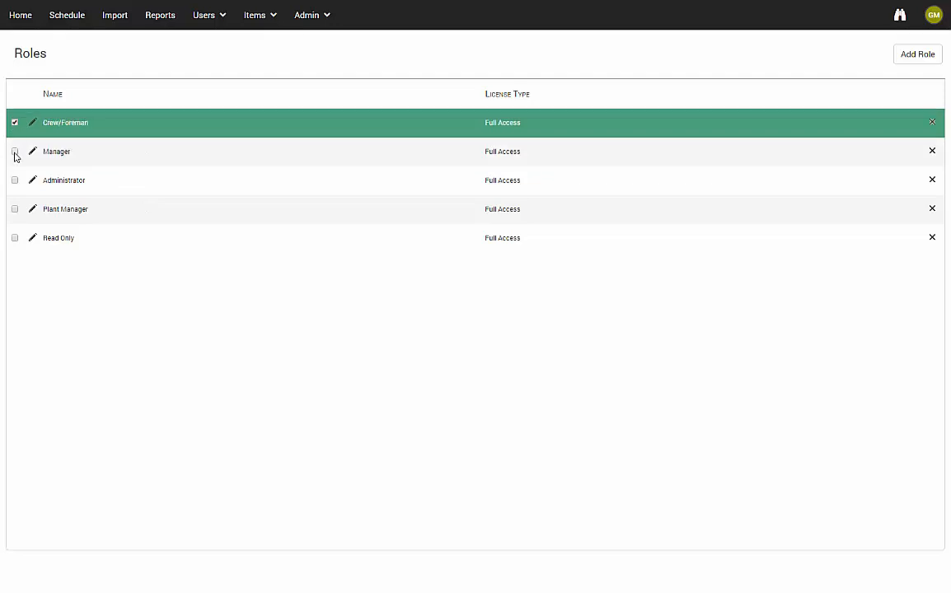